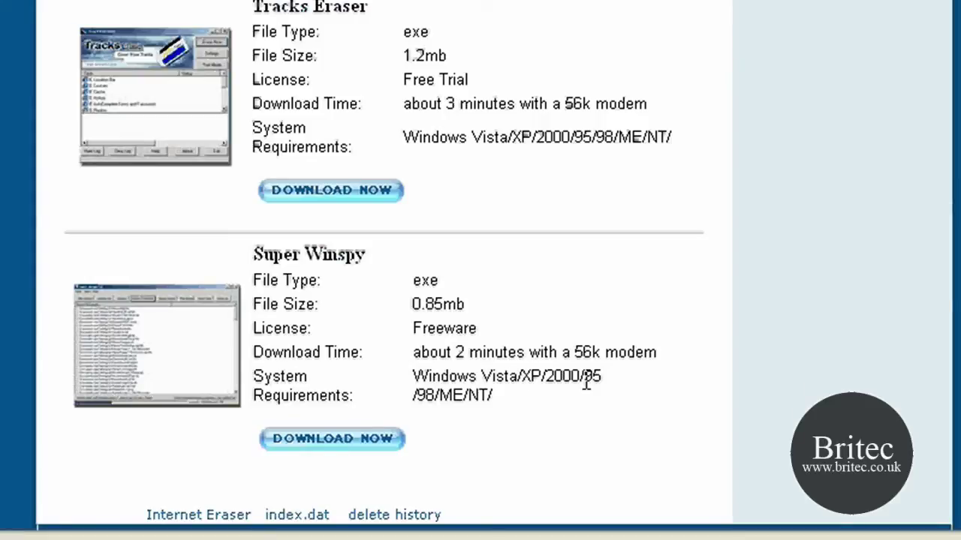
Highlight the Windows 95 and 98 entries in Super Winspy's system requirements, then clear the highlight.
drag(600, 378, 582, 377)
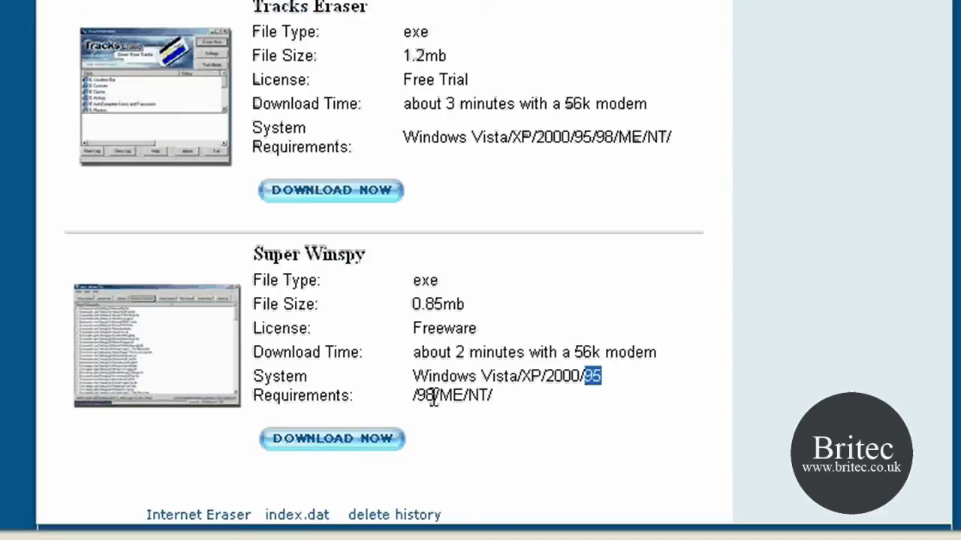
drag(435, 396, 421, 403)
click(563, 411)
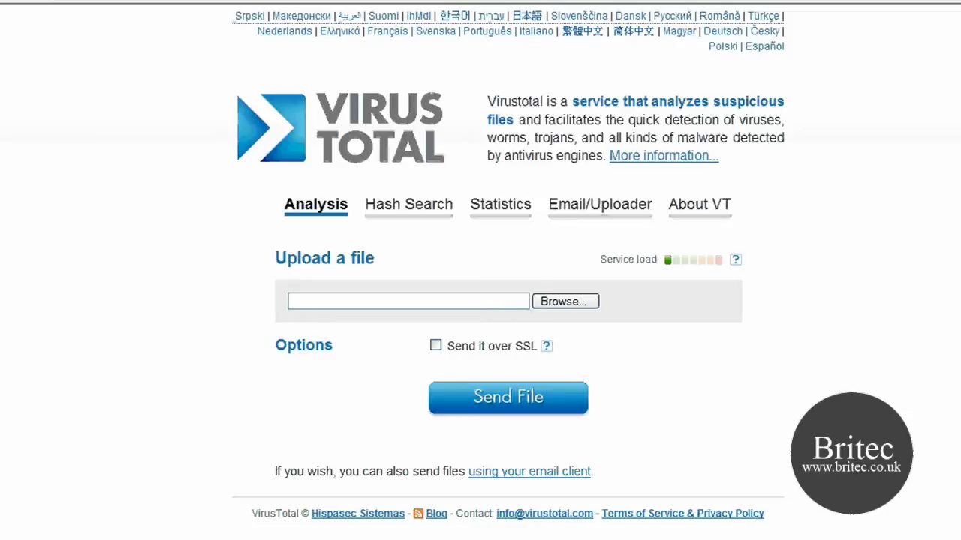
Choose the wssetup.exe installer as the file to upload to VirusTotal.
click(552, 302)
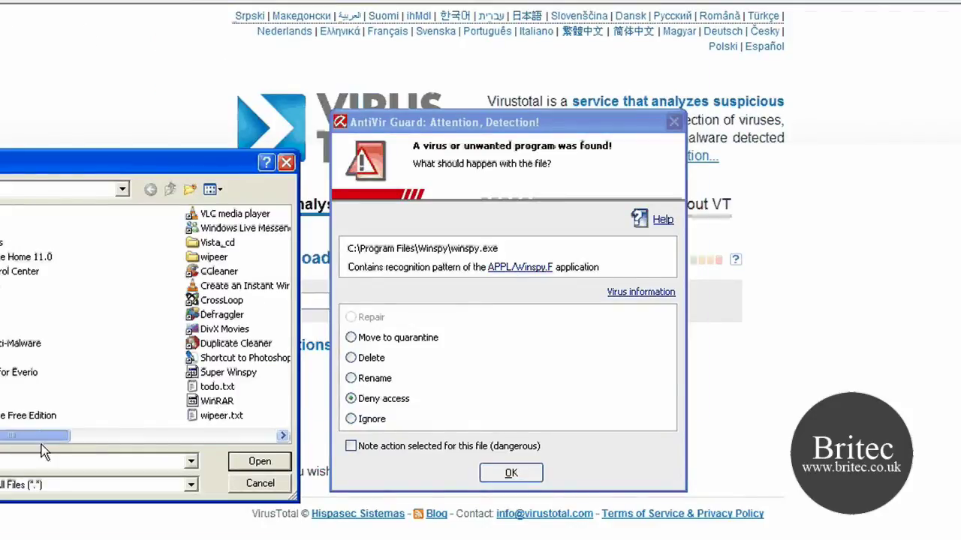
drag(41, 439, 153, 451)
click(228, 214)
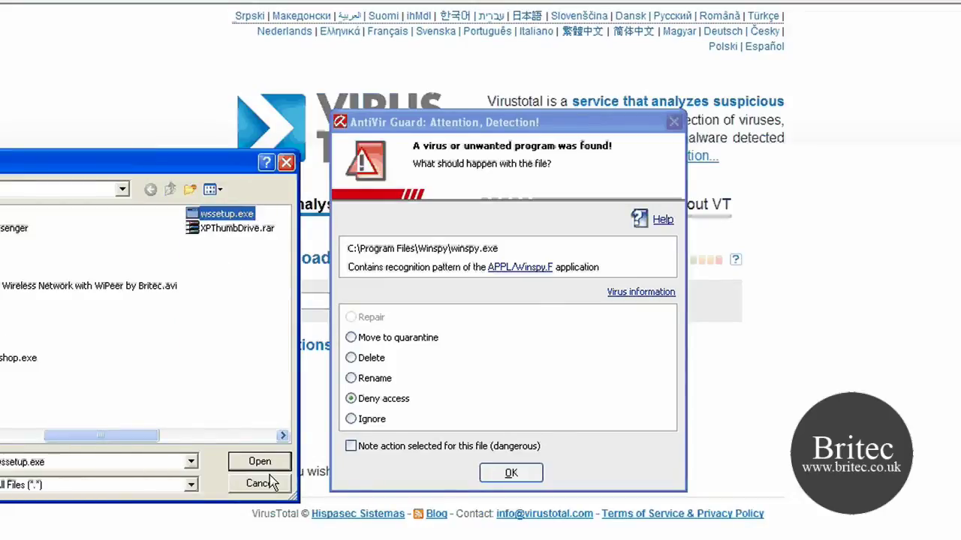
click(259, 461)
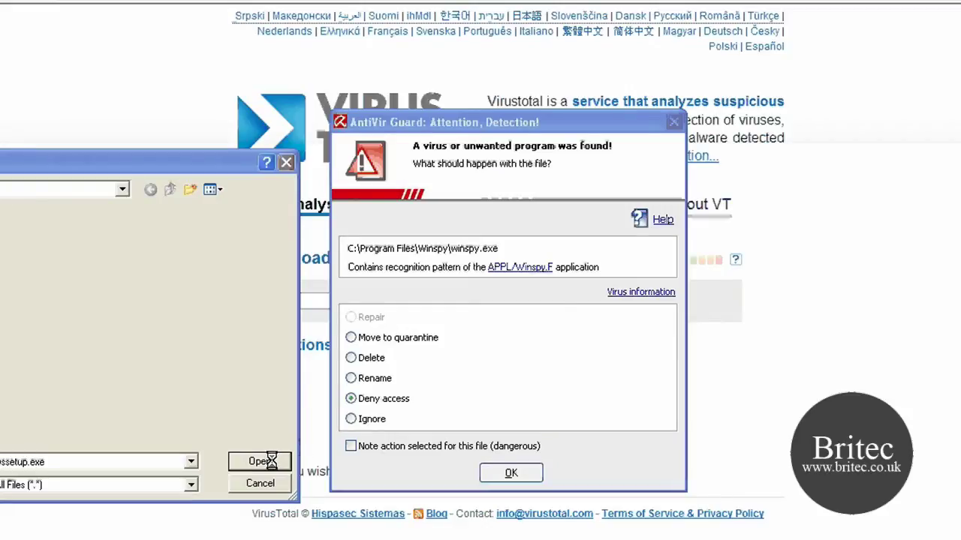
Ignore the AntiVir detection alert and send the installer for scanning.
click(349, 419)
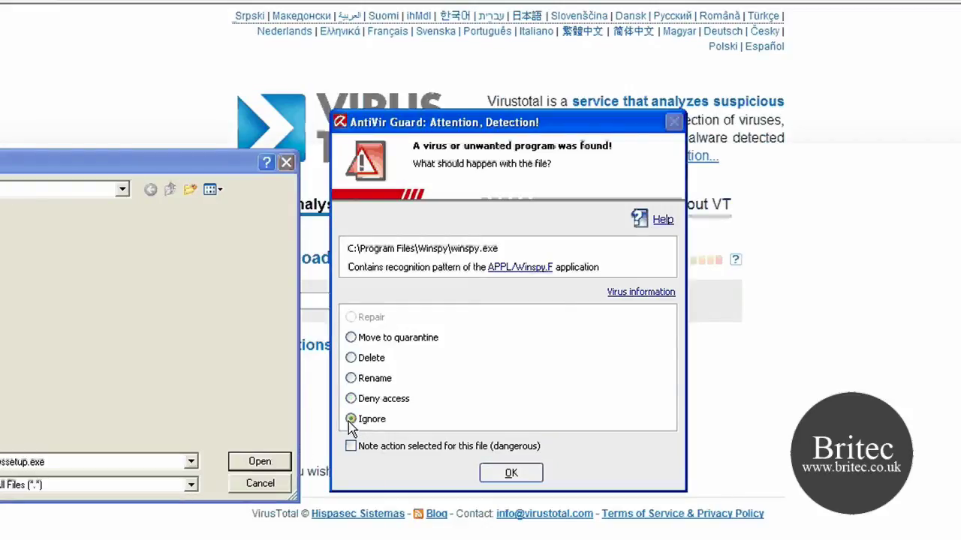
click(509, 473)
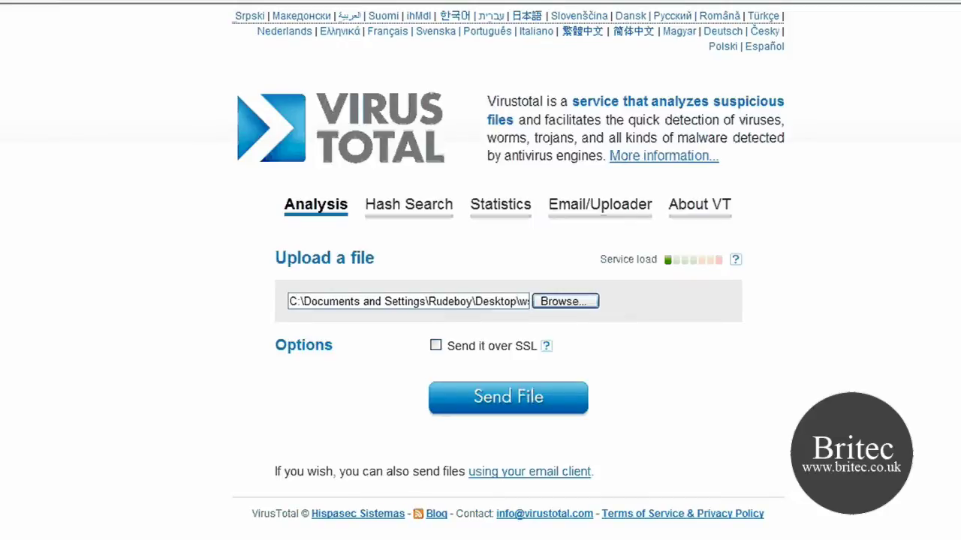
click(496, 404)
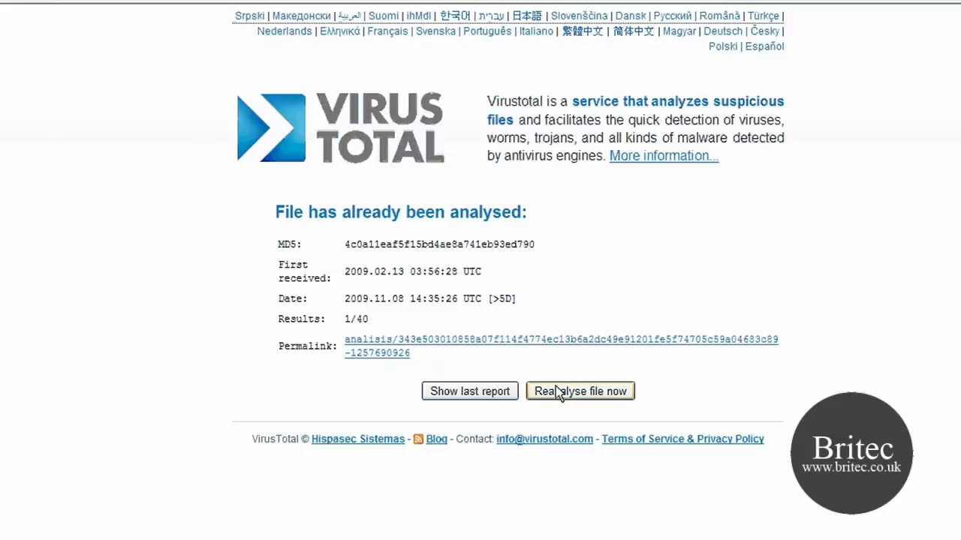
Open the report's permalink maximized and scroll through the antivirus results and additional information.
click(379, 345)
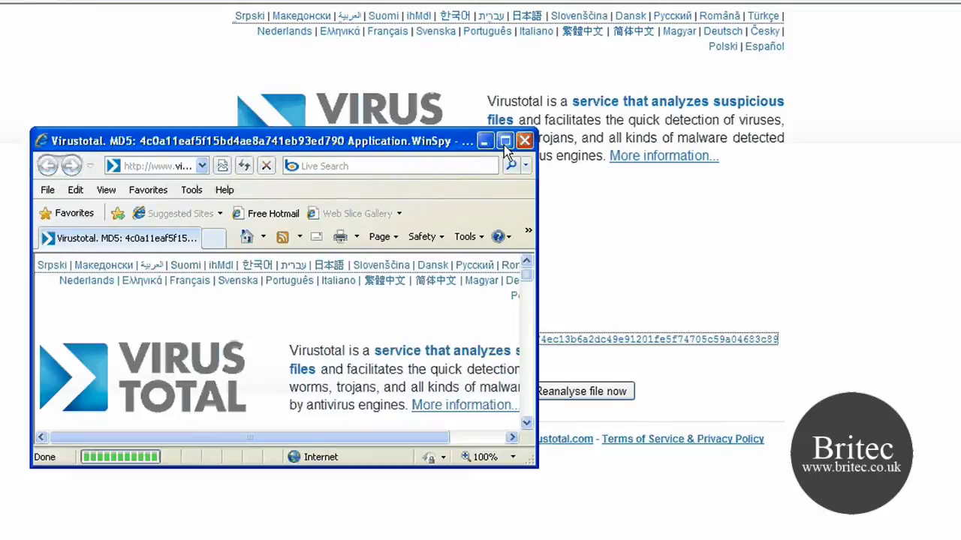
click(505, 145)
scroll(708, 521, down, 3)
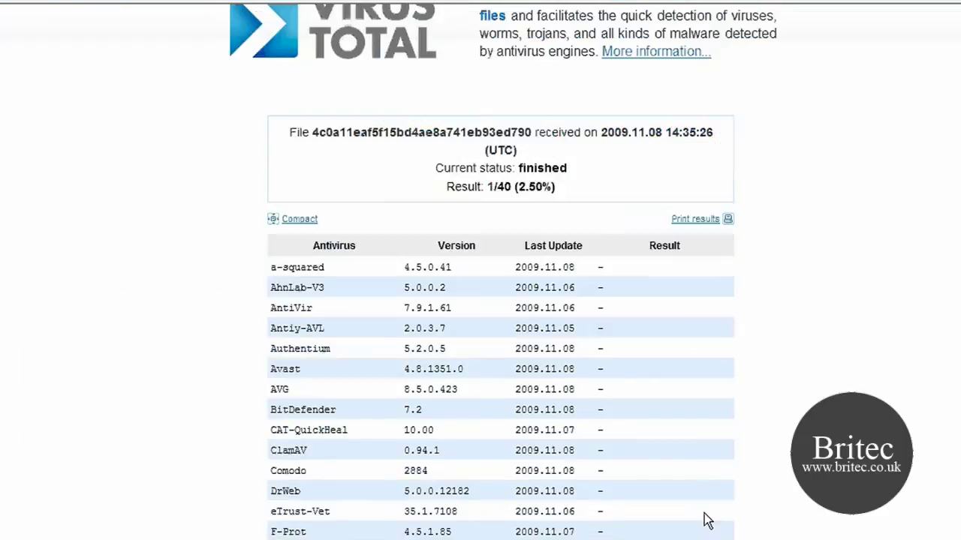
scroll(661, 516, down, 5)
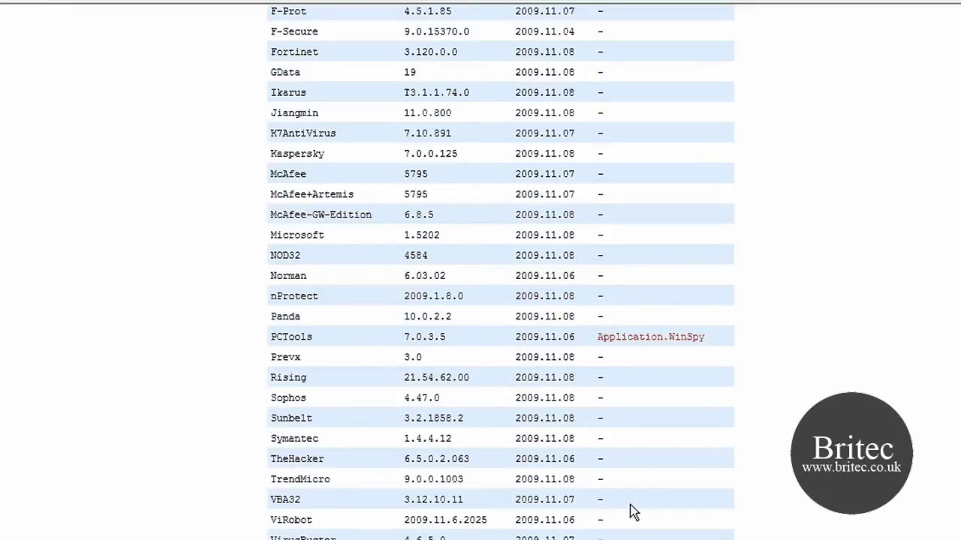
scroll(630, 512, down, 3)
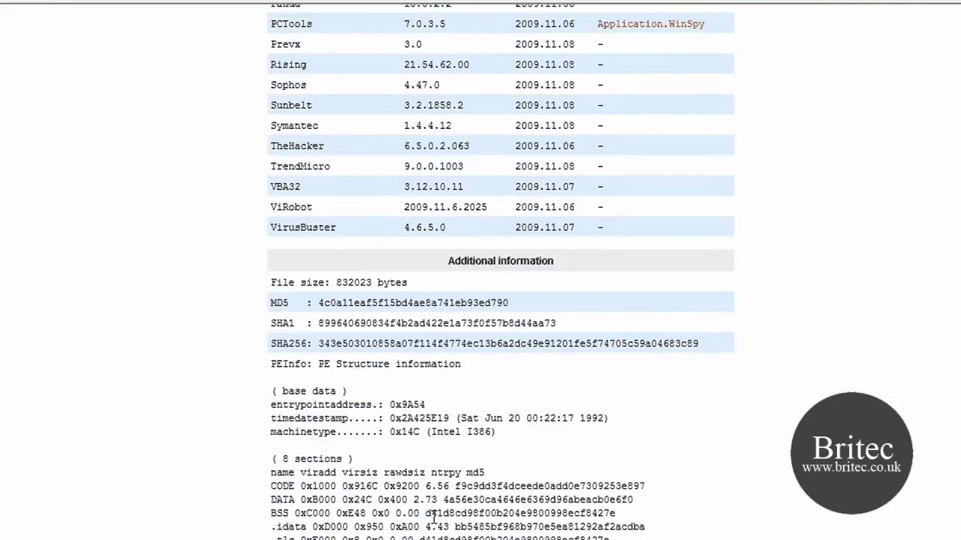
scroll(433, 517, down, 1)
scroll(436, 518, down, 2)
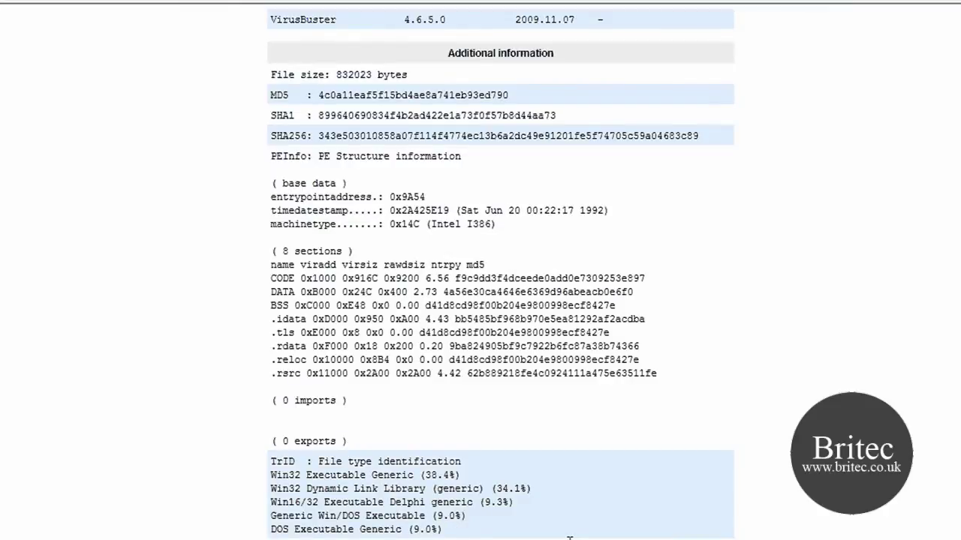
scroll(570, 537, down, 1)
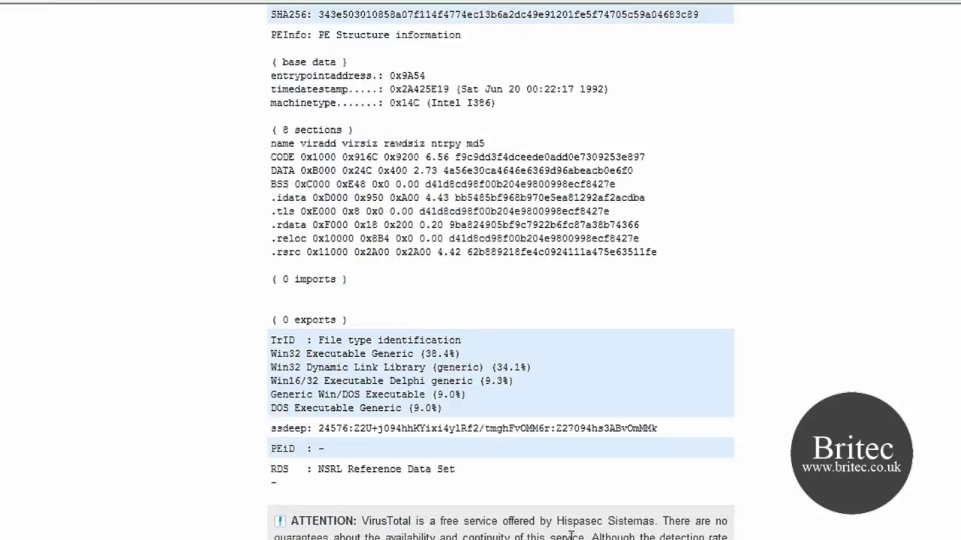
scroll(570, 537, up, 10)
scroll(568, 534, up, 1)
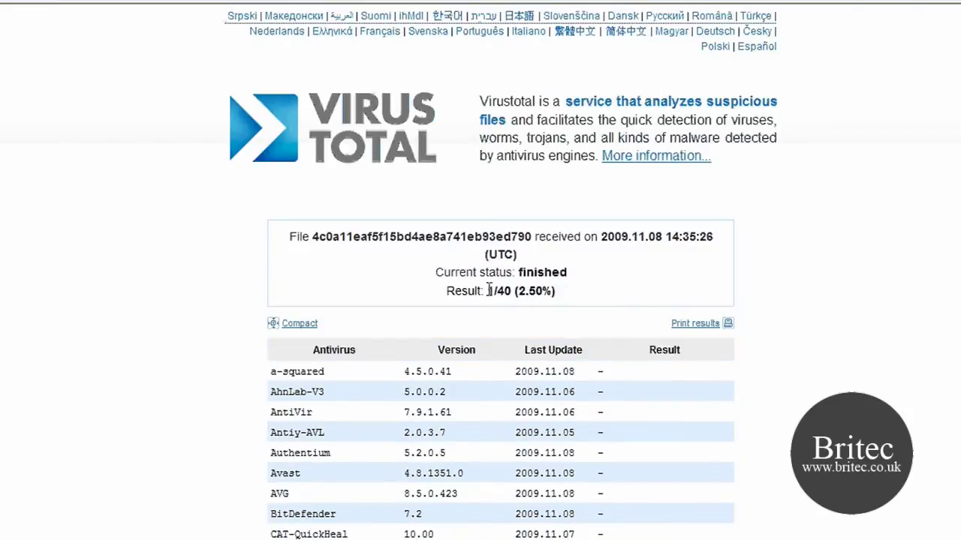
Highlight the 1/40 detection result and the AntiVir engine name, then clear each highlight.
drag(487, 291, 518, 290)
click(602, 343)
drag(337, 416, 272, 411)
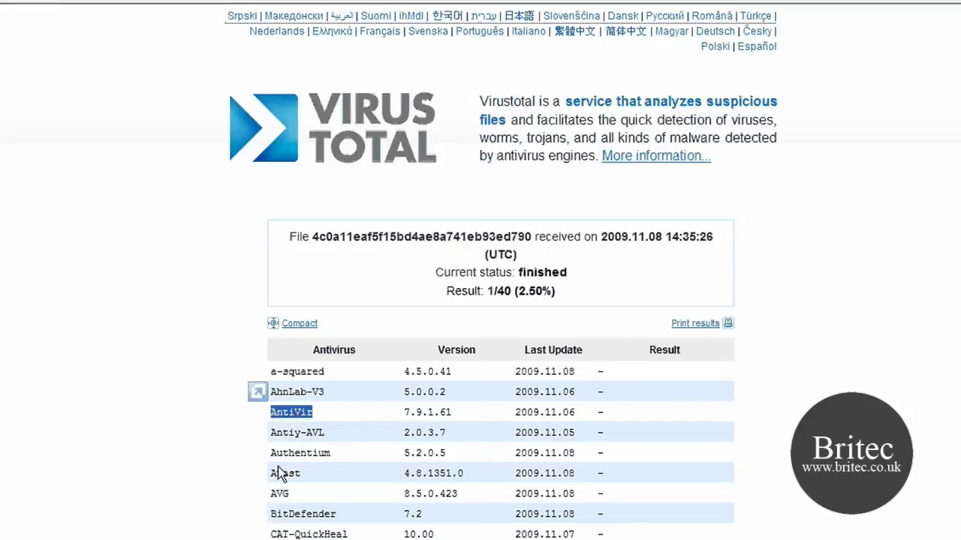
click(319, 412)
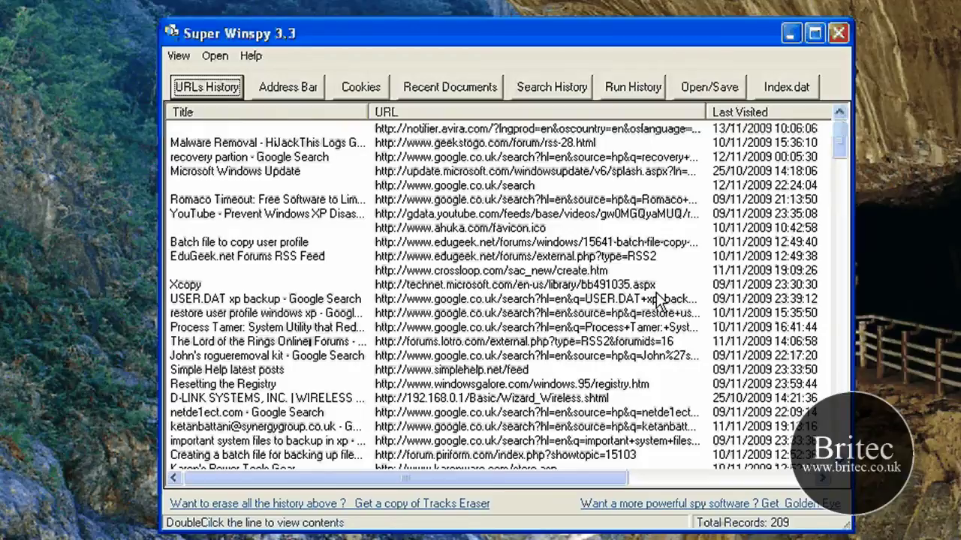
drag(841, 143, 854, 283)
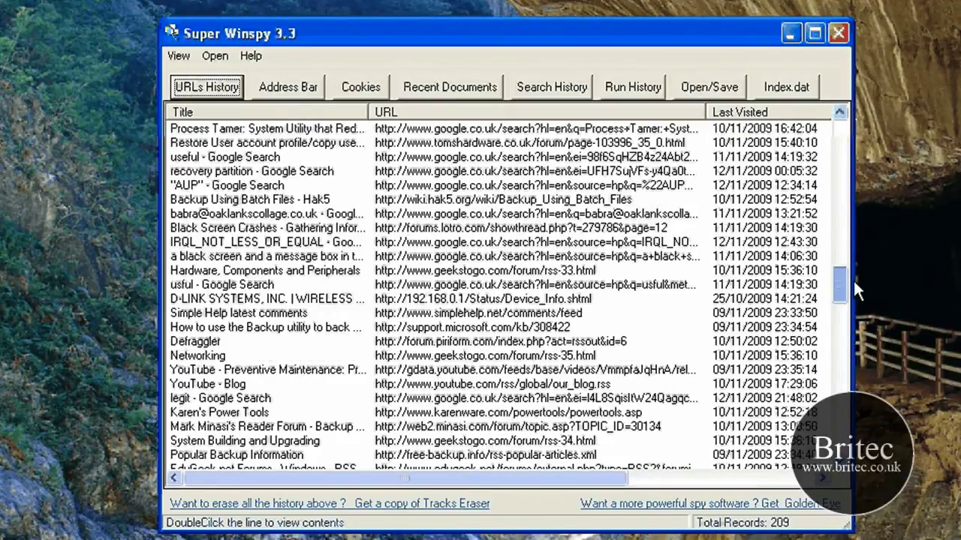
scroll(780, 272, down, 6)
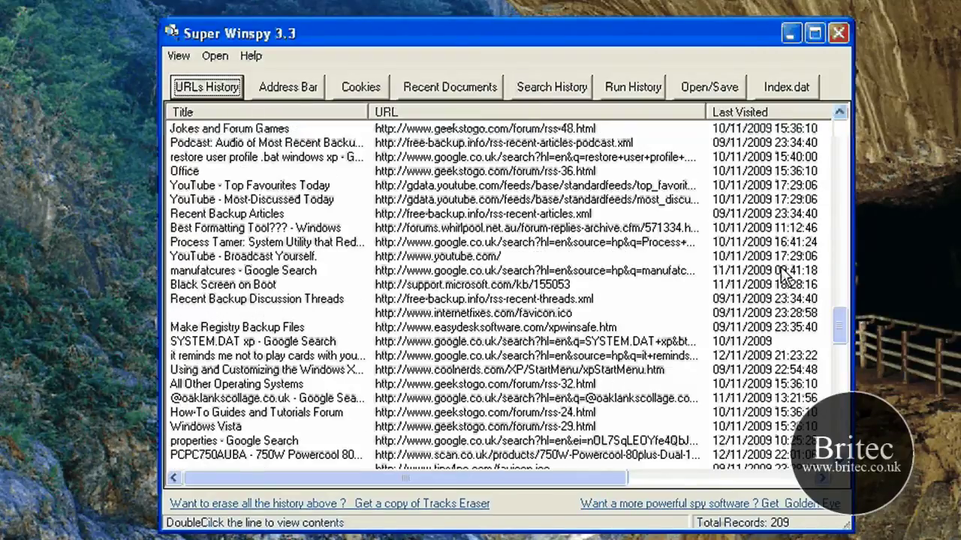
scroll(784, 274, down, 15)
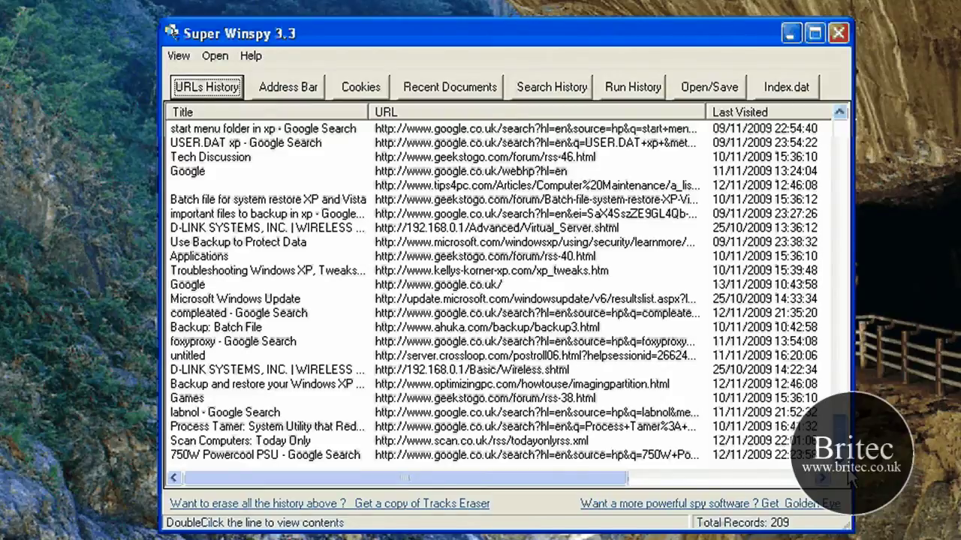
scroll(570, 301, up, 20)
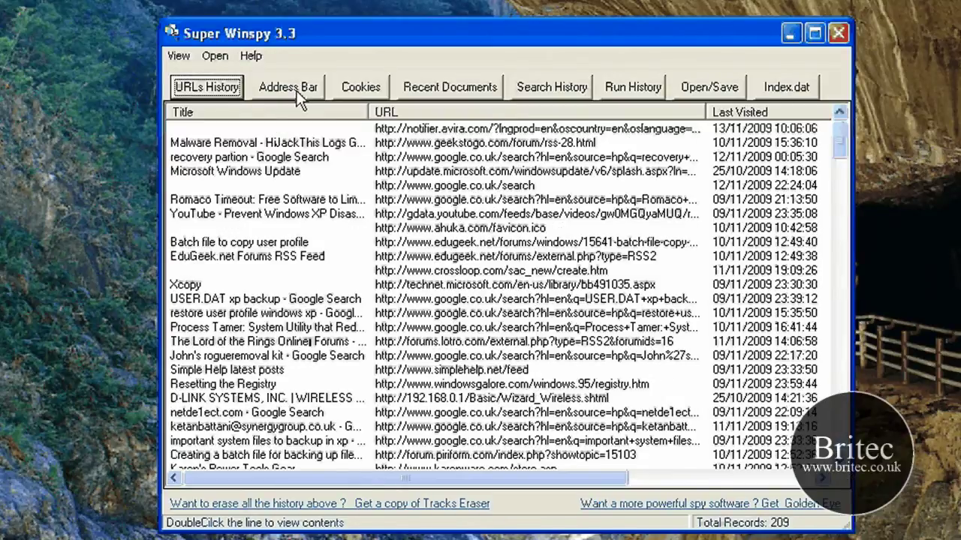
View the Address Bar, Cookies, Recent Documents and Search History lists in turn.
click(298, 97)
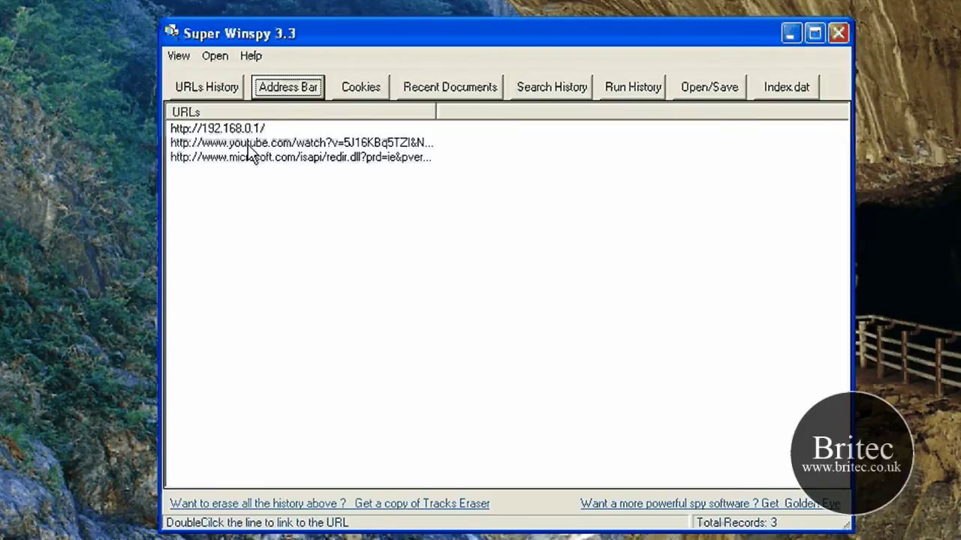
click(360, 87)
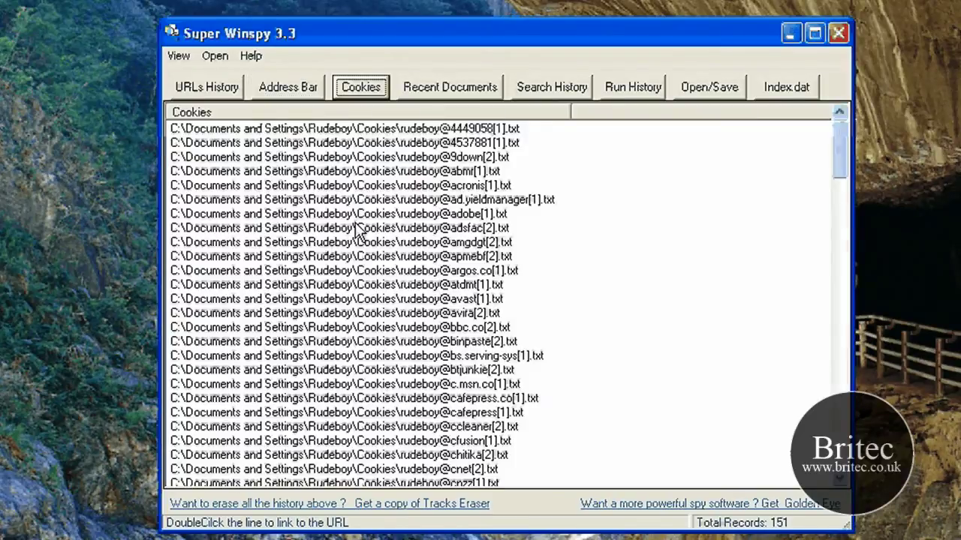
click(445, 93)
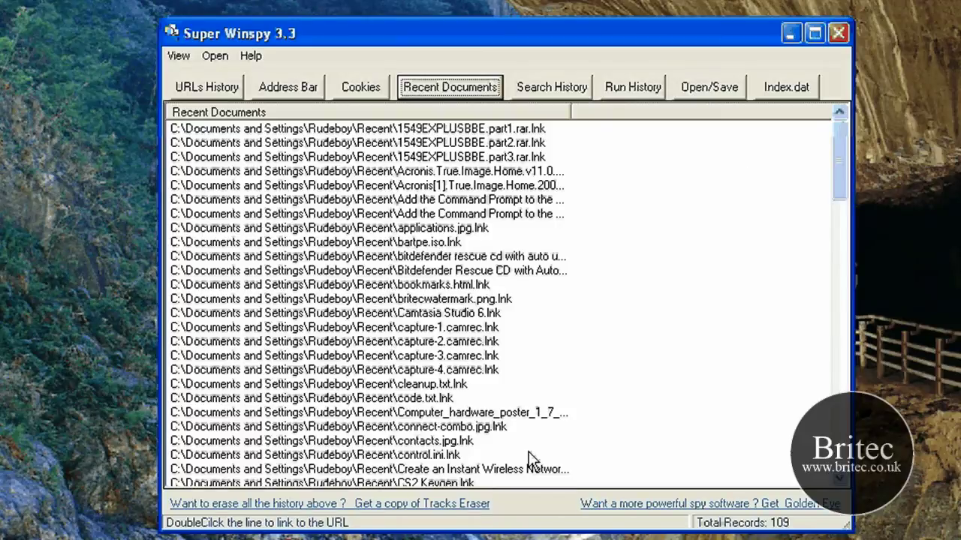
click(552, 89)
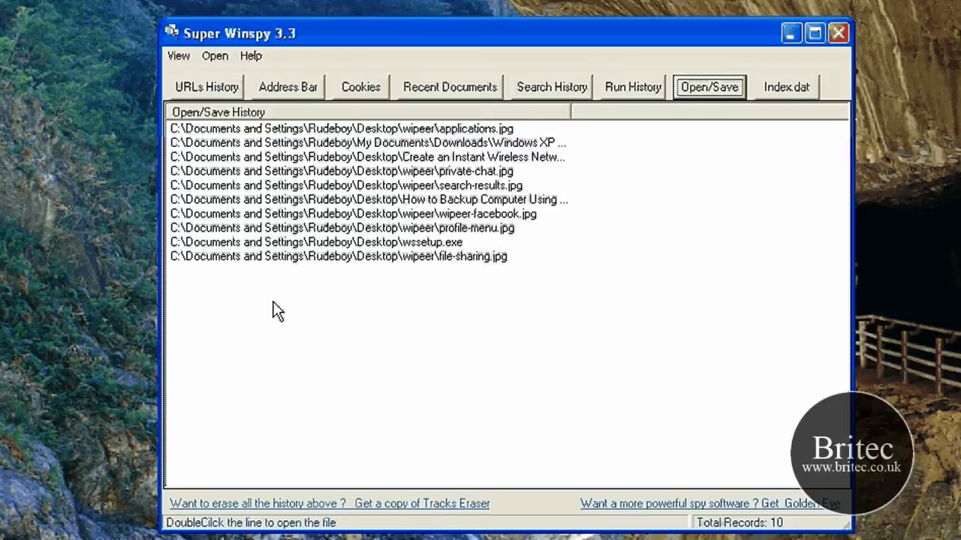
Start Index.dat analysis, keeping the default Temporary Internet Files index.dat location.
click(785, 86)
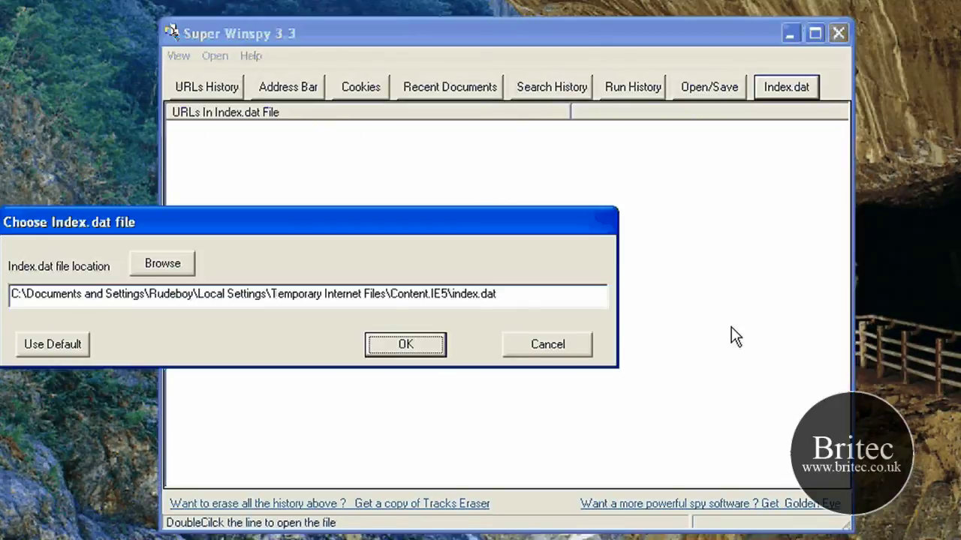
drag(308, 233, 479, 217)
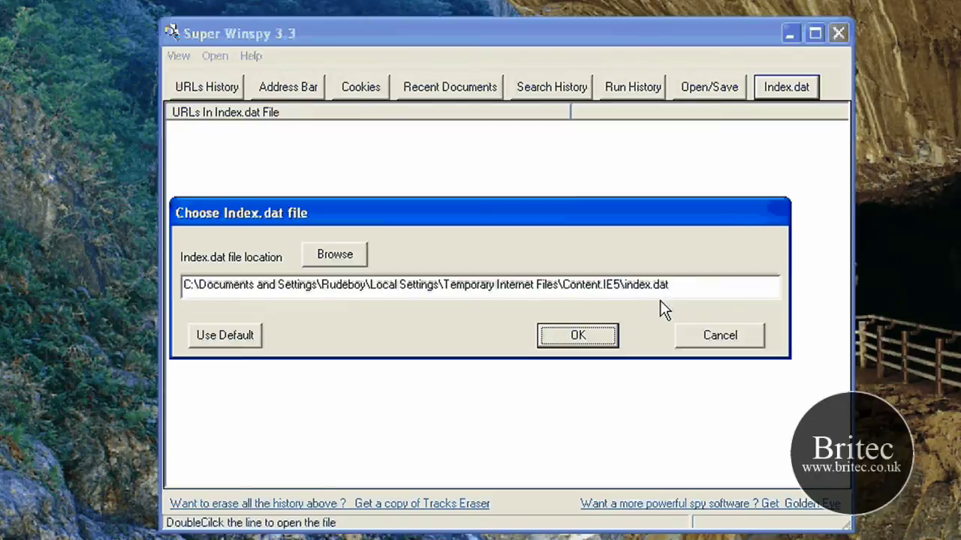
key(Return)
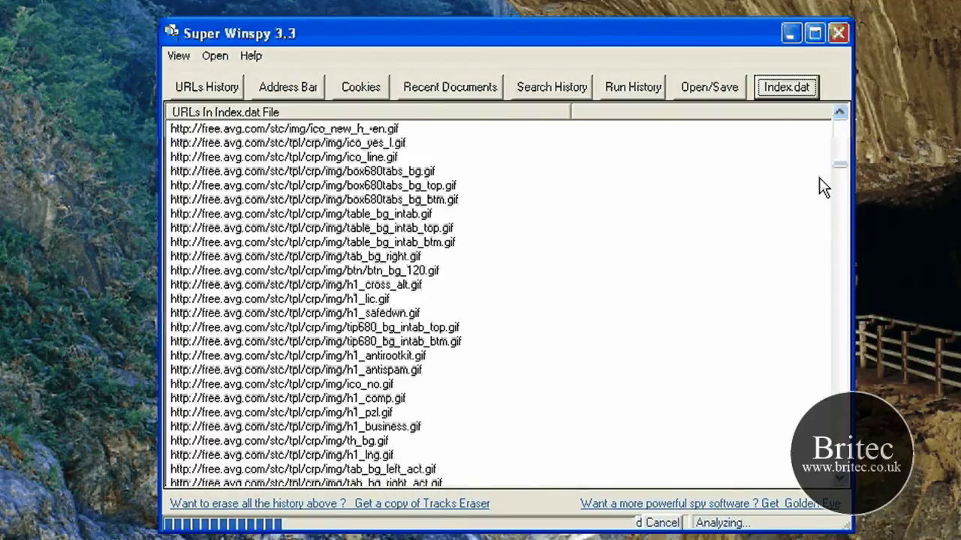
Scroll the Index.dat list to review parsed URLs like the superantispyware.com pages.
drag(839, 164, 841, 257)
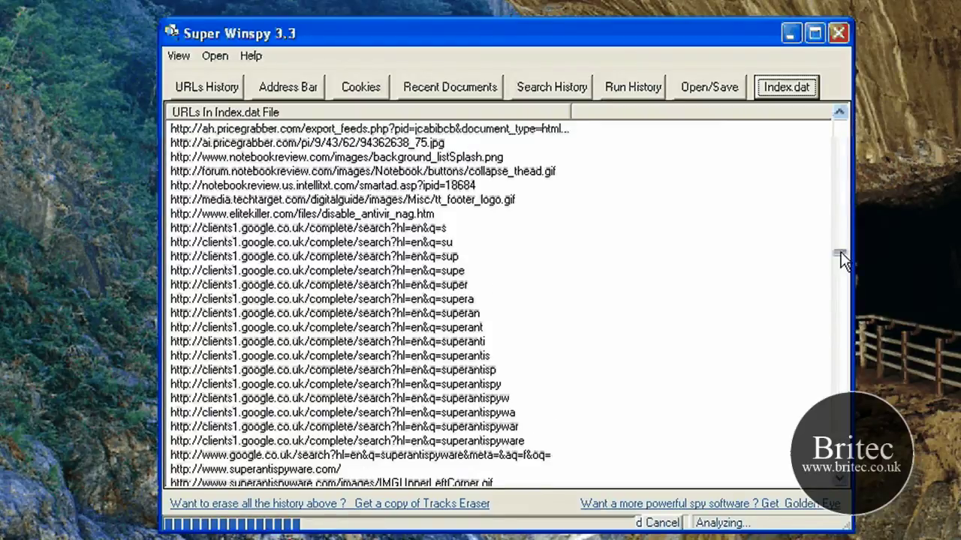